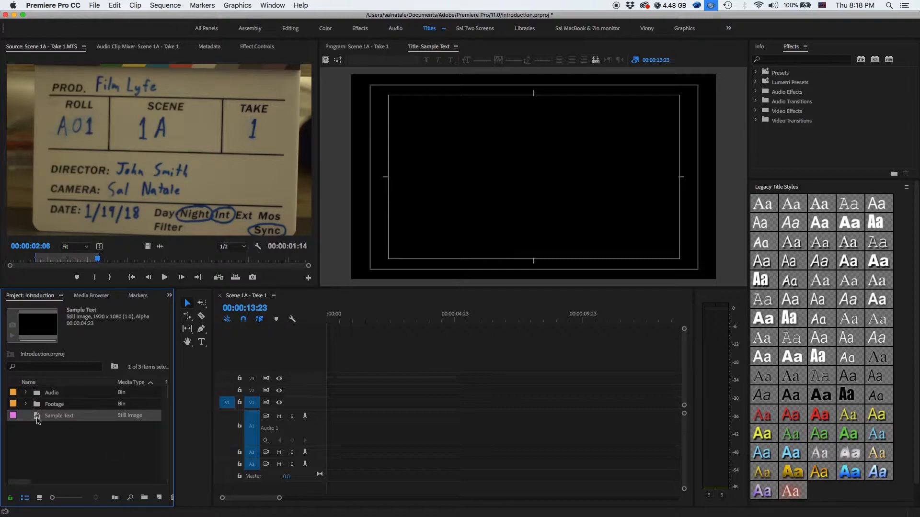
- Place the Sample Text title on video track V1 and enter the text "Sample Text" in it
drag(36, 419, 376, 410)
click(392, 318)
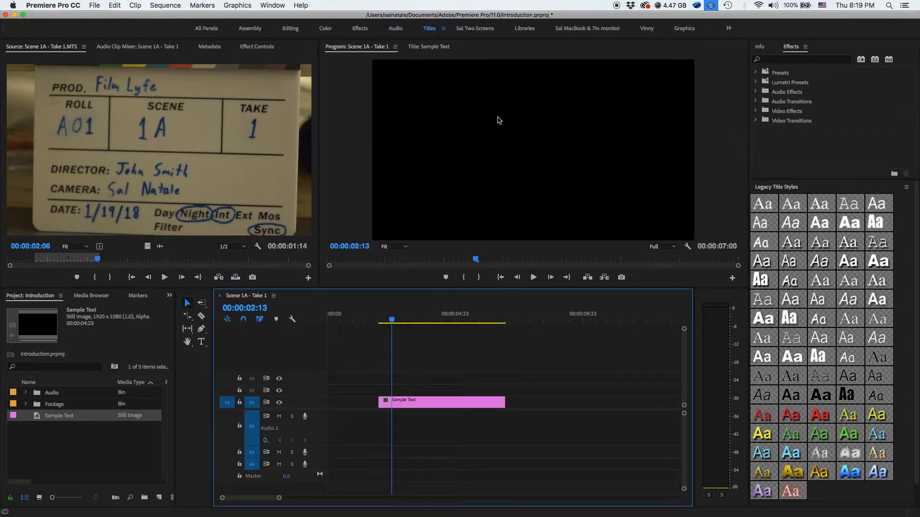
double_click(462, 405)
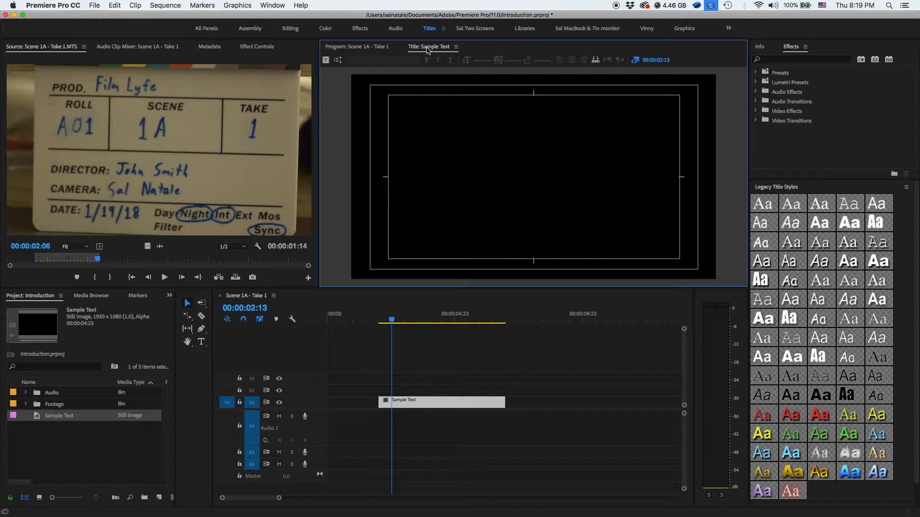
click(443, 145)
text(Sampl)
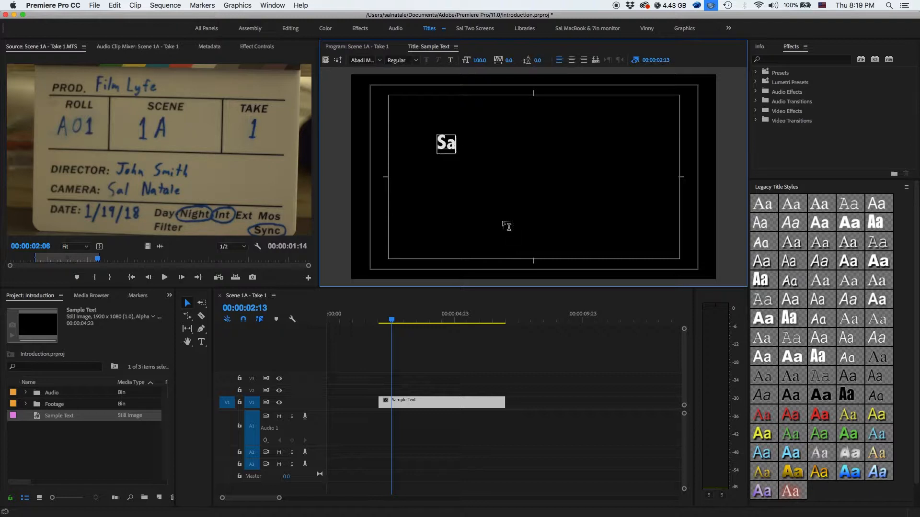
text(e Text)
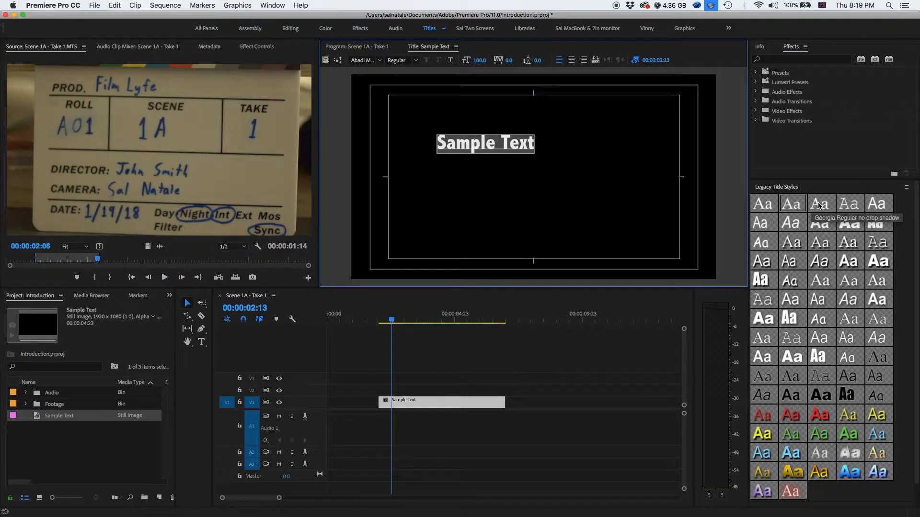
- Try several legacy title styles on the text and apply the plain Courier New Regular one
click(820, 206)
click(839, 206)
click(848, 224)
click(828, 225)
click(791, 224)
click(763, 241)
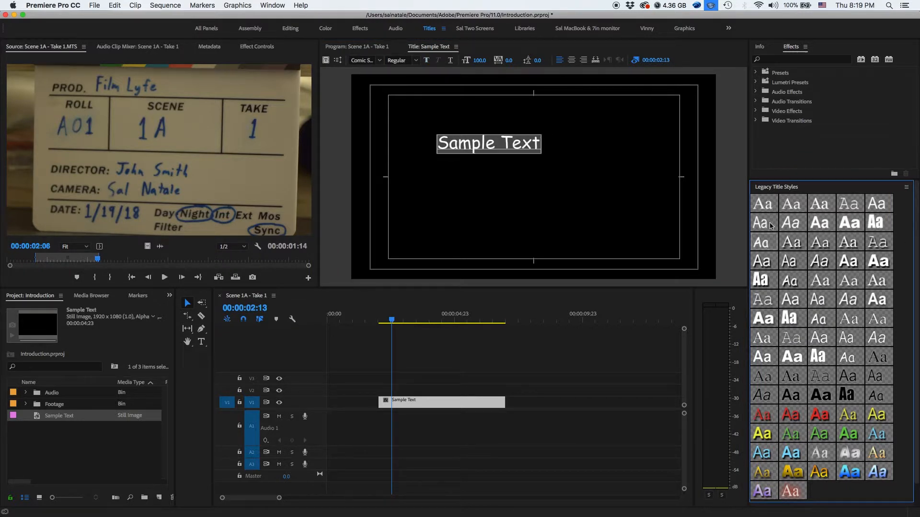
click(848, 206)
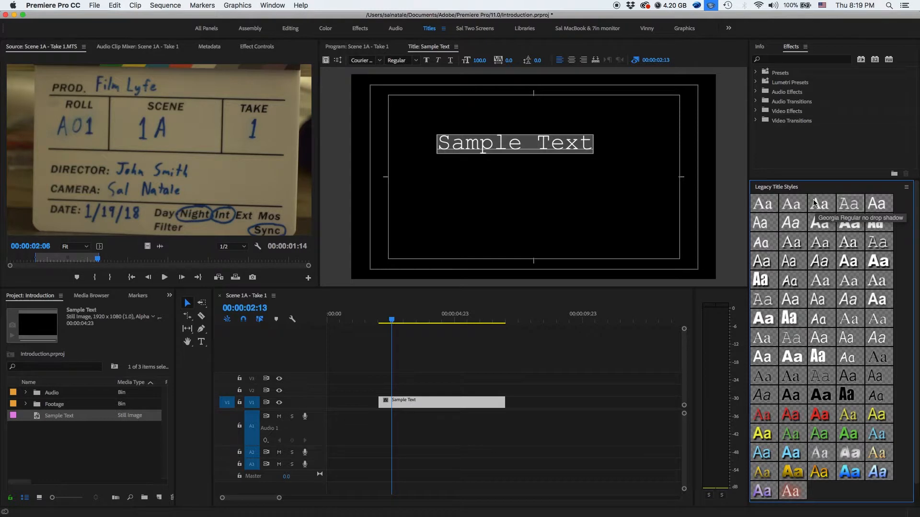
- Set the text's X Position to about 928 in the legacy title properties and inspect the Rotation control
click(788, 187)
click(787, 202)
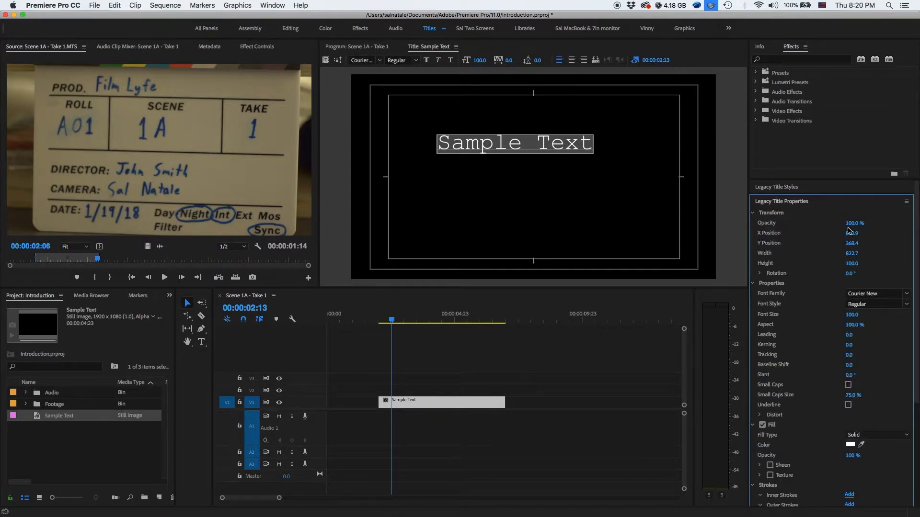
drag(852, 223, 876, 234)
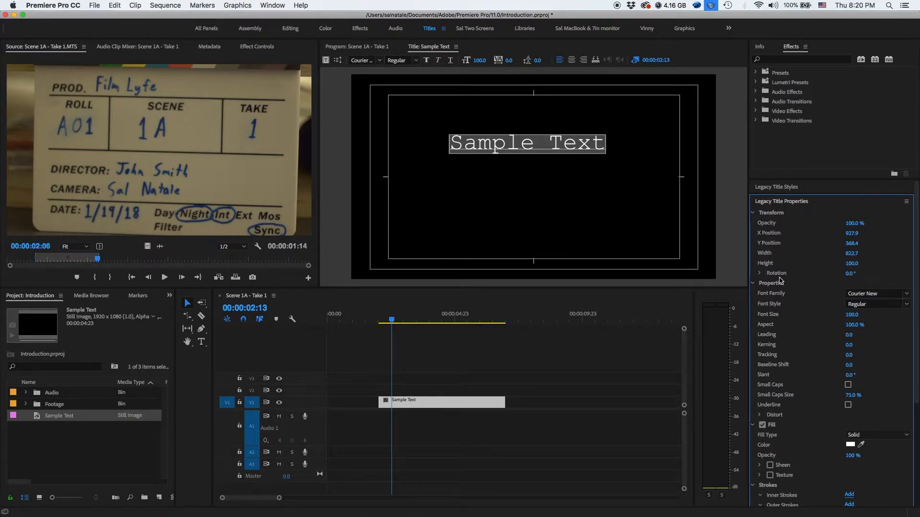
click(760, 274)
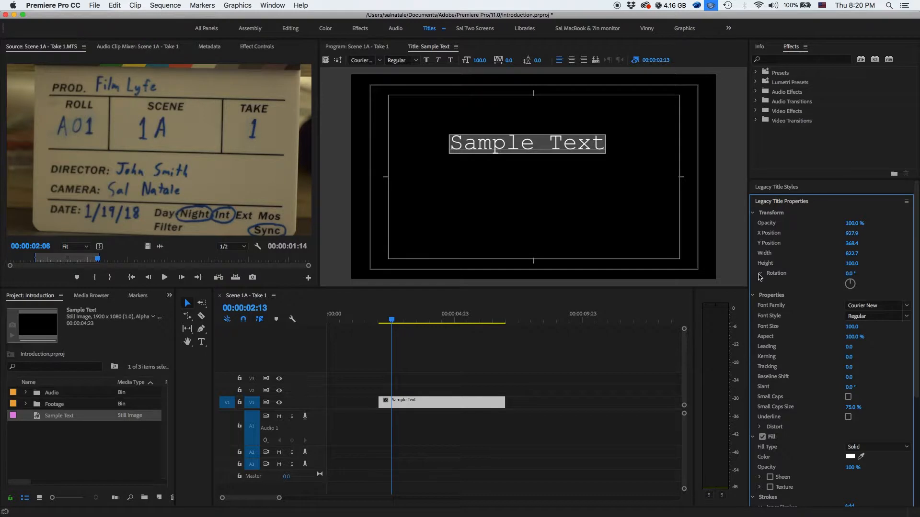
click(759, 275)
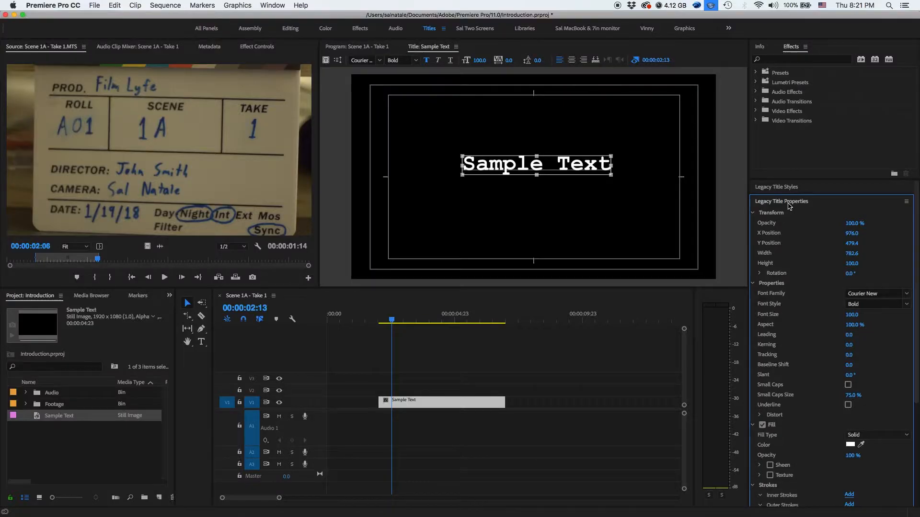
- Collapse the legacy title properties and display the legacy title tools
click(788, 204)
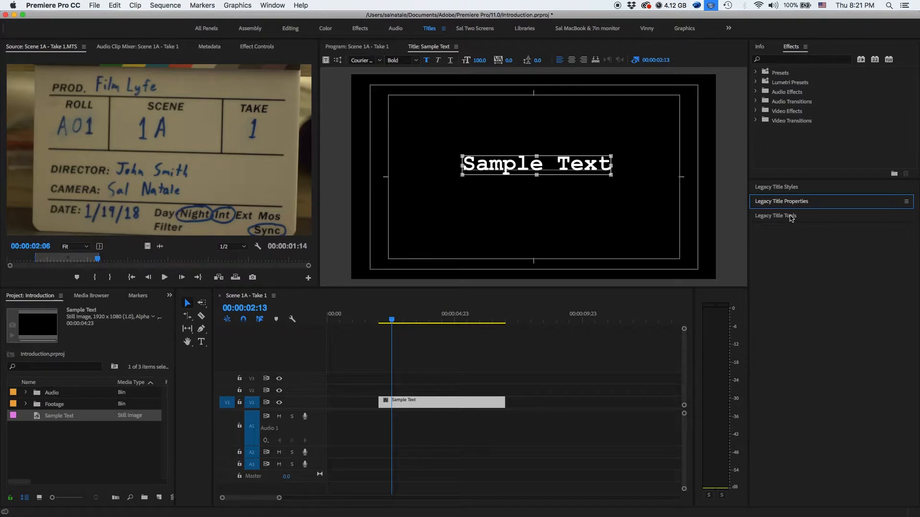
click(794, 219)
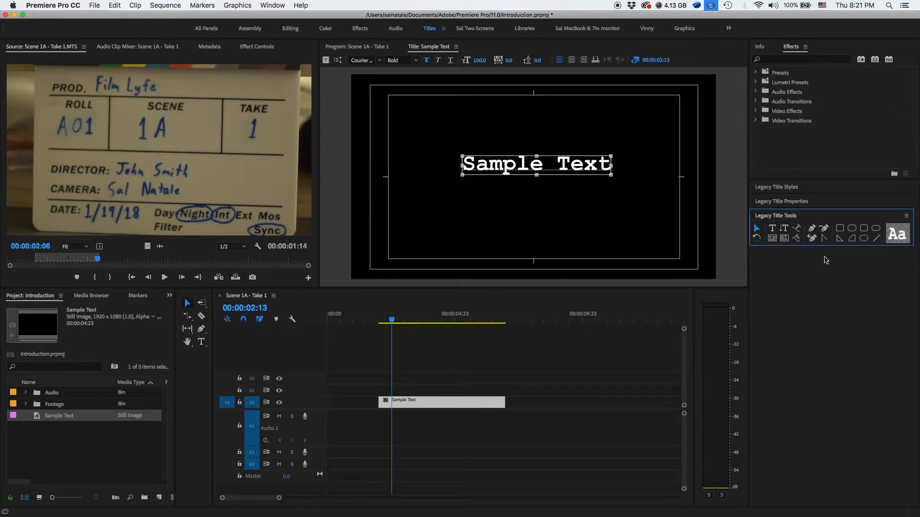
click(805, 272)
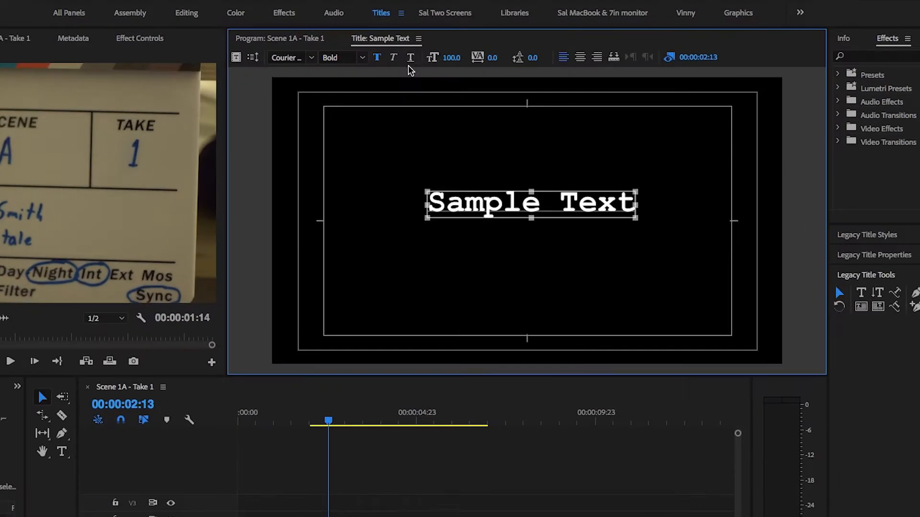
- Italicize the bold title text and switch its underline on and off again
click(396, 58)
click(410, 59)
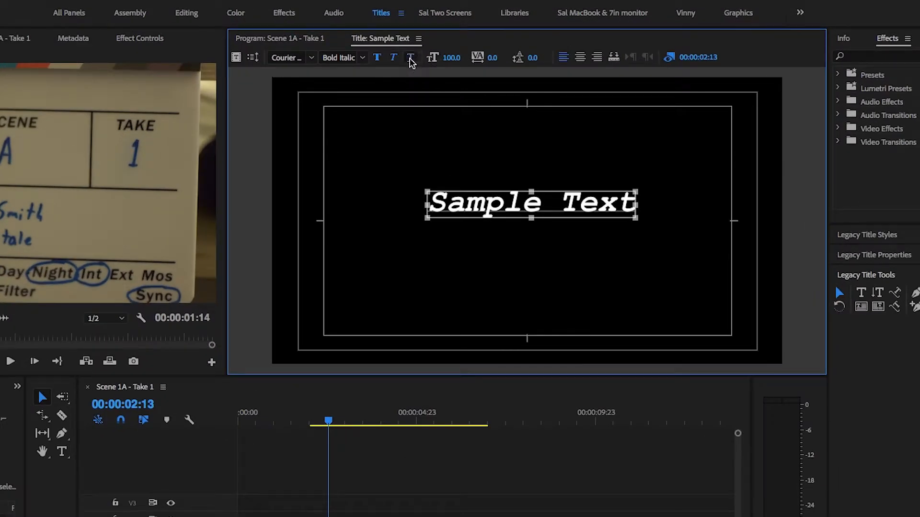
click(411, 60)
- Enlarge the title text to about 114 and set its font size back to 100
mouse_move(451, 58)
mouse_down()
mouse_move(487, 58)
mouse_move(458, 58)
mouse_up()
click(455, 52)
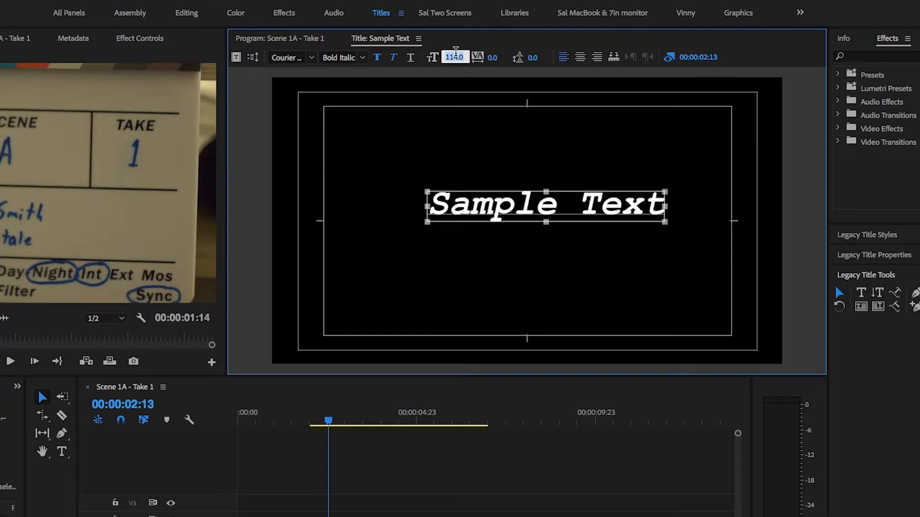
text(100)
key(Return)
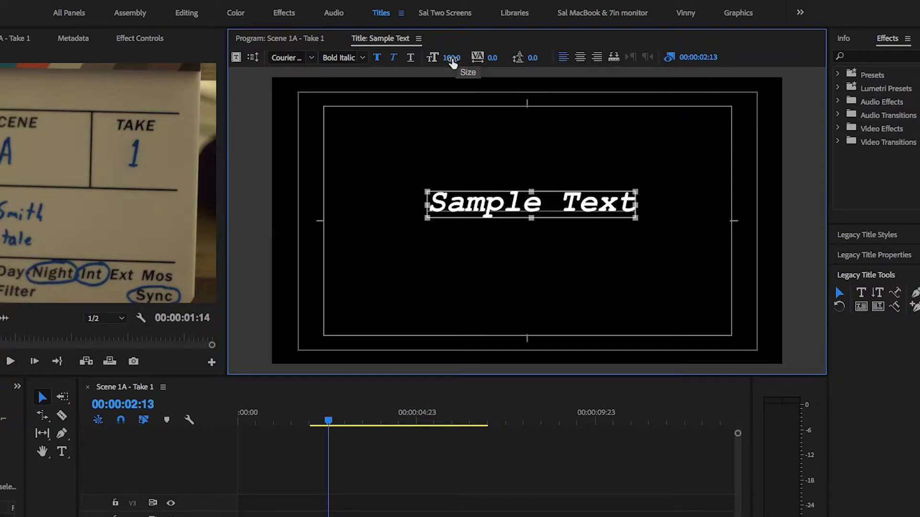
- Set the title text's kerning to 26 and bring it back to 0
click(496, 55)
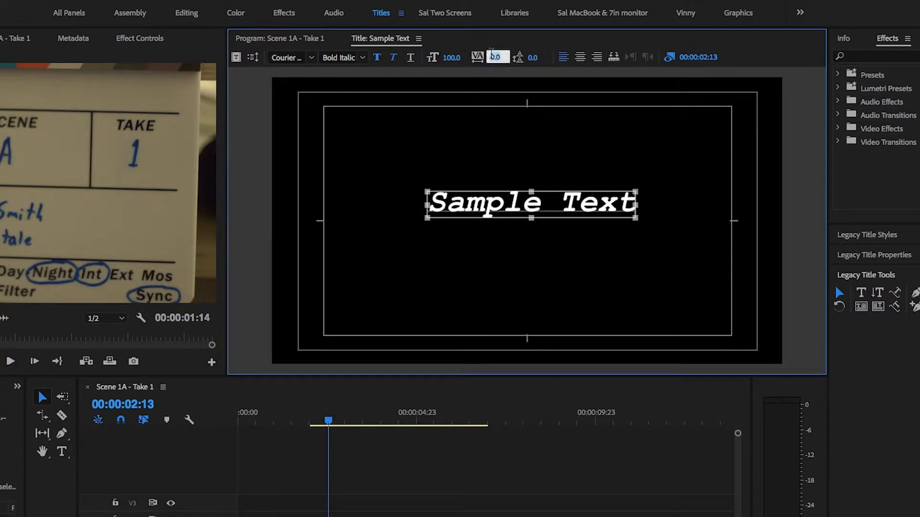
text(26)
key(Return)
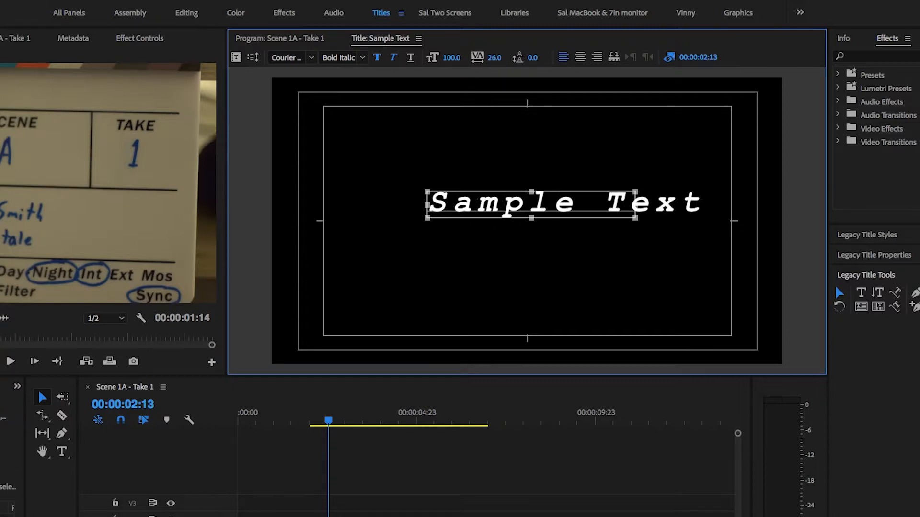
drag(498, 56, 480, 56)
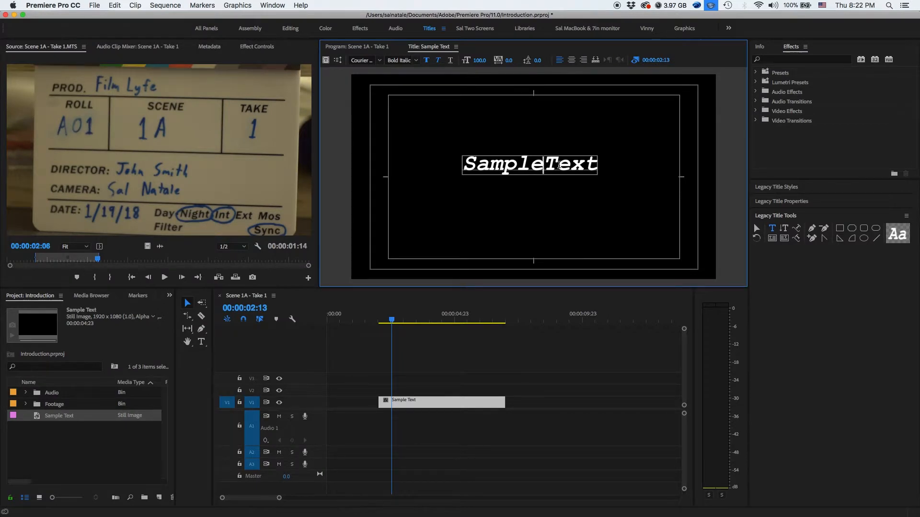
- Break the text into two lines between "Sample" and "Text" and increase the leading
key(Return)
key(super+a)
drag(536, 60, 541, 60)
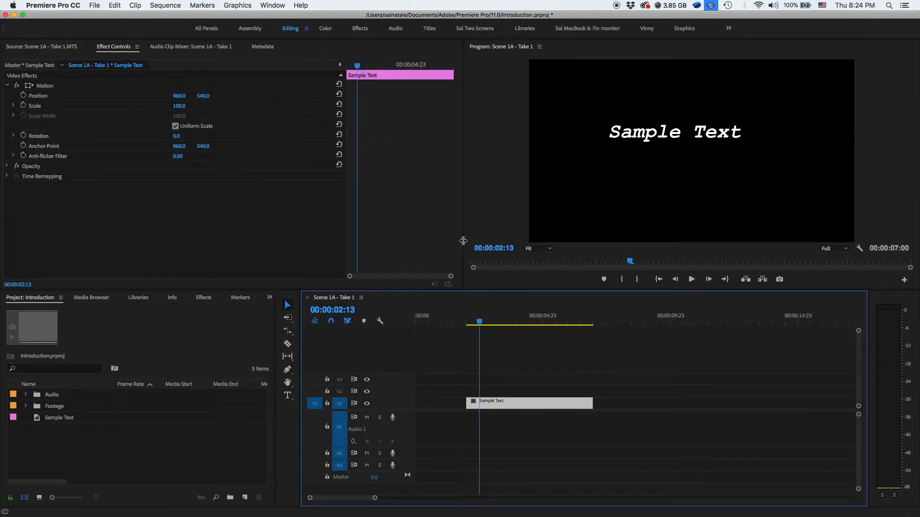
- Reopen the Sample Text title from its timeline clip and center the text horizontally and vertically in the frame
click(535, 376)
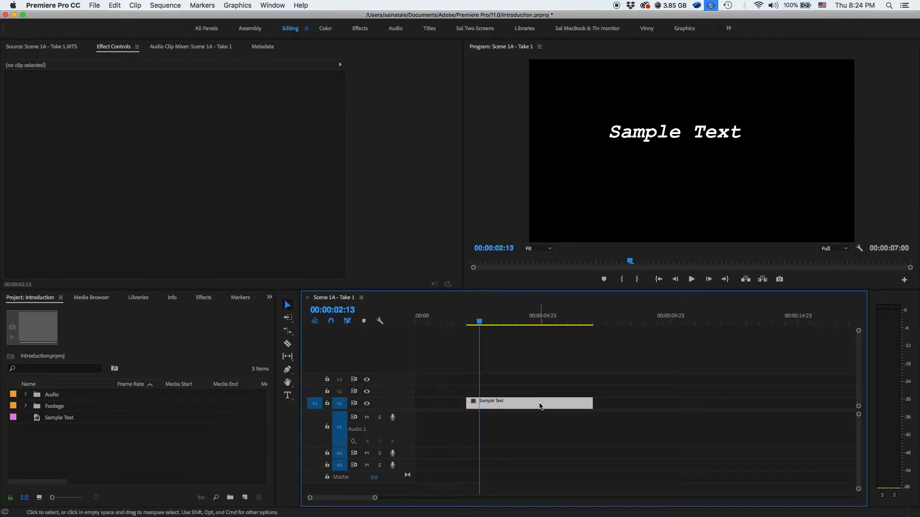
click(537, 401)
double_click(537, 401)
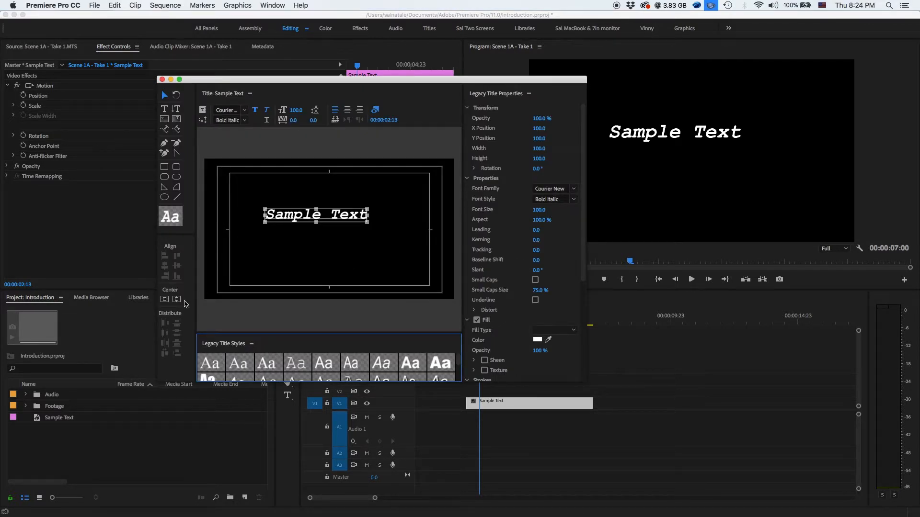
click(165, 300)
click(176, 300)
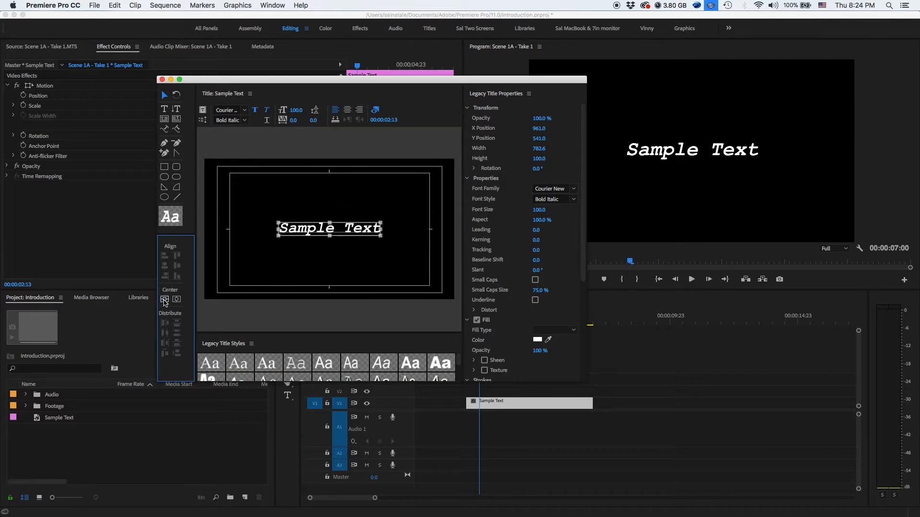
- Move the text off center, center it in the frame again, and shift it toward the frame's upper left
drag(310, 232, 309, 209)
click(165, 299)
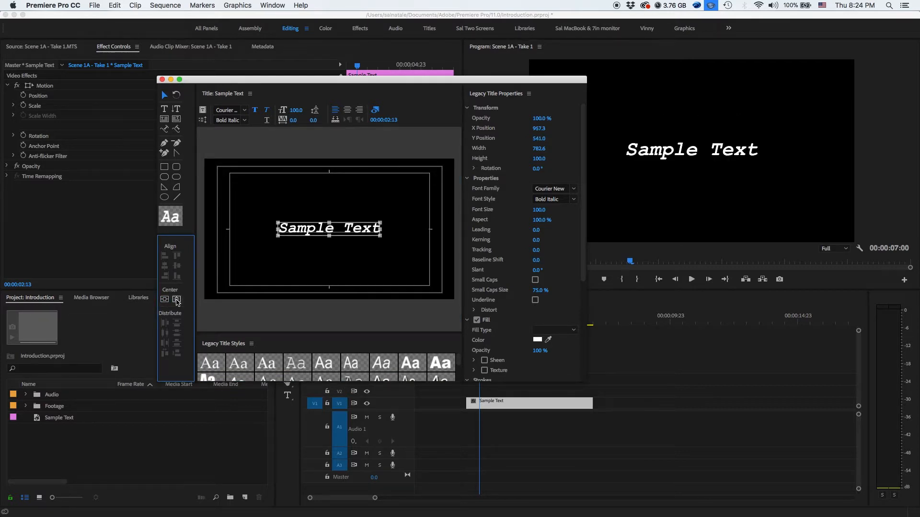
drag(308, 235, 272, 198)
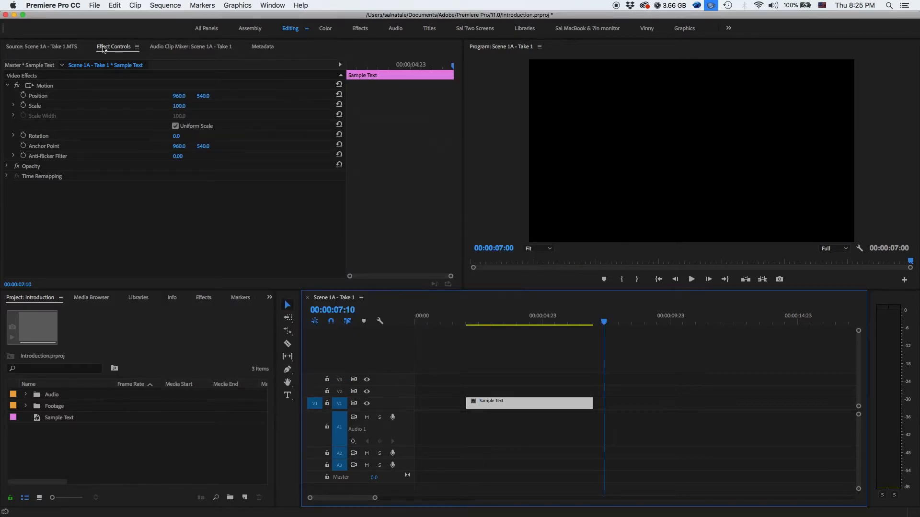
- Create a legacy title with the default name Title 02 and 1920 × 1080 size, and toggle its background video display
click(94, 7)
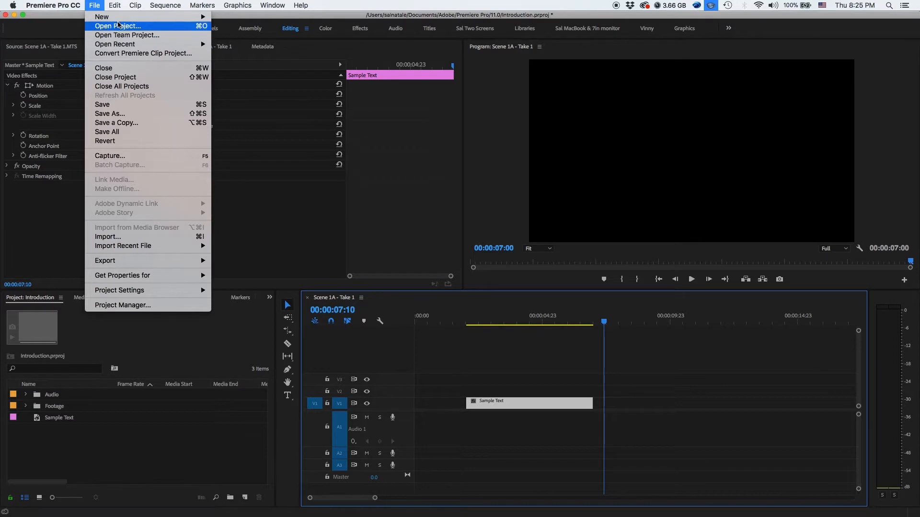
mouse_move(121, 19)
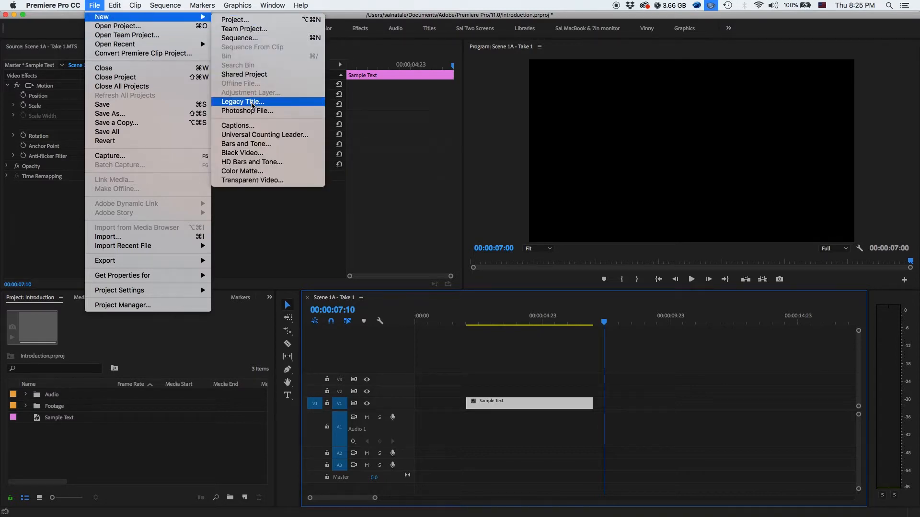
click(252, 102)
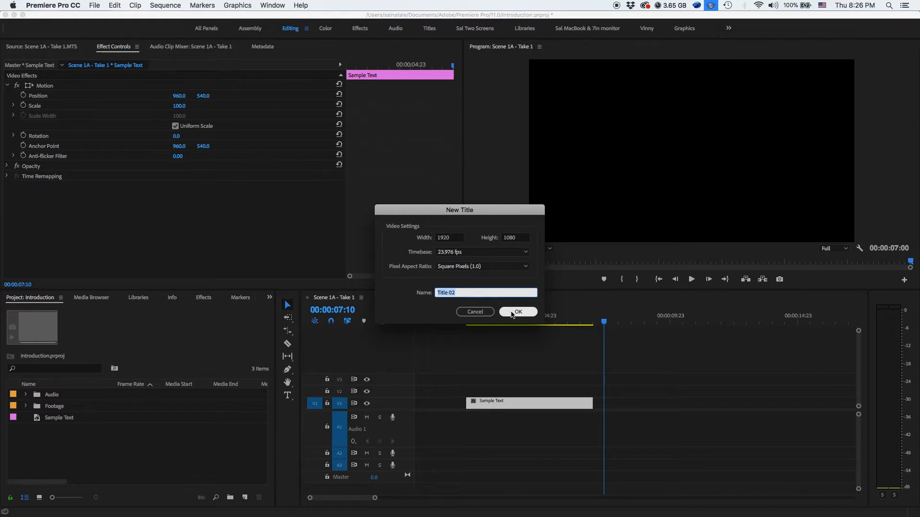
click(517, 312)
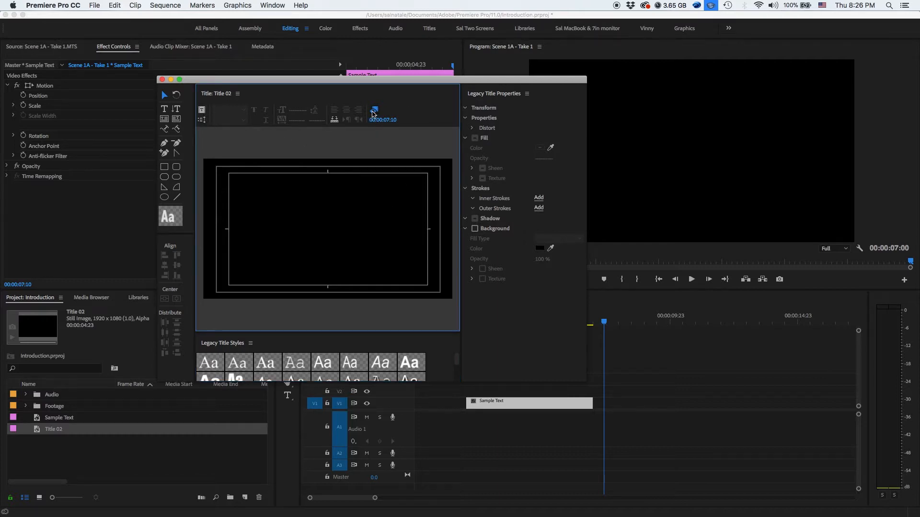
click(374, 111)
click(375, 110)
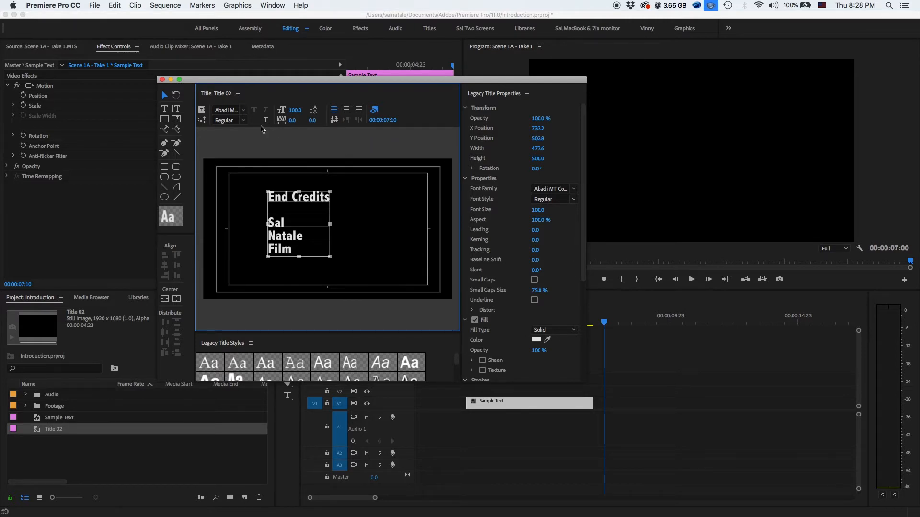
- Make the end credits title a Roll that starts off screen and ends off screen
click(202, 120)
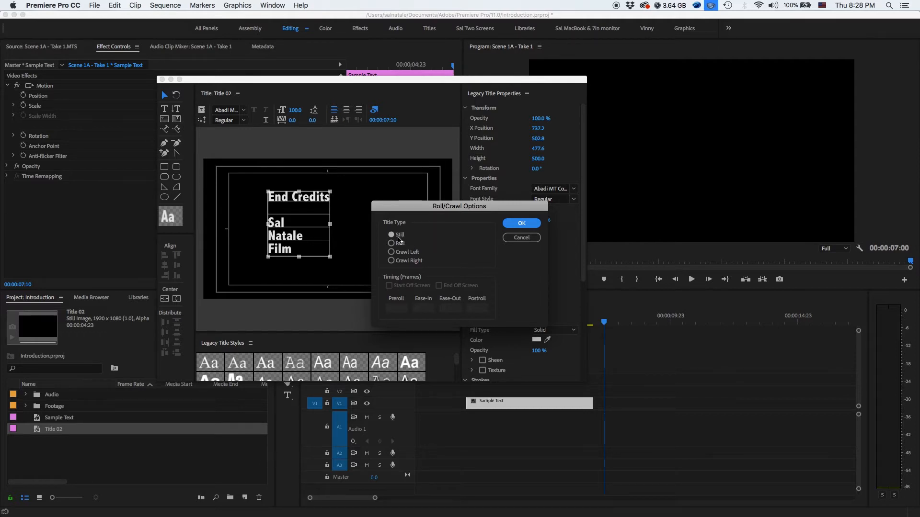
click(392, 244)
click(391, 252)
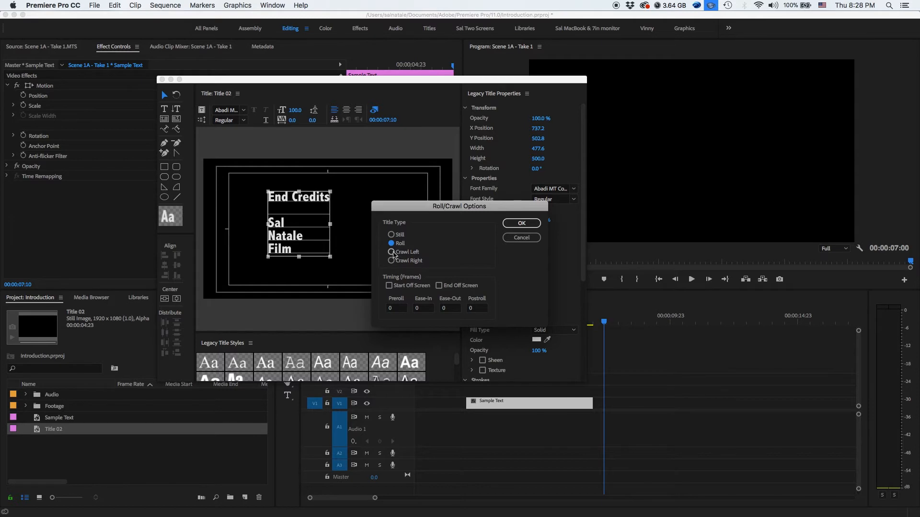
click(392, 243)
click(389, 286)
click(442, 287)
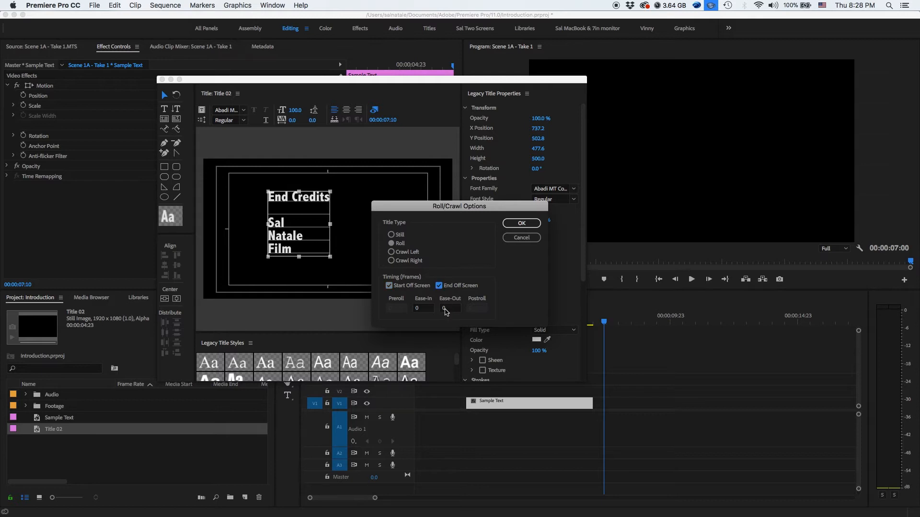
click(510, 228)
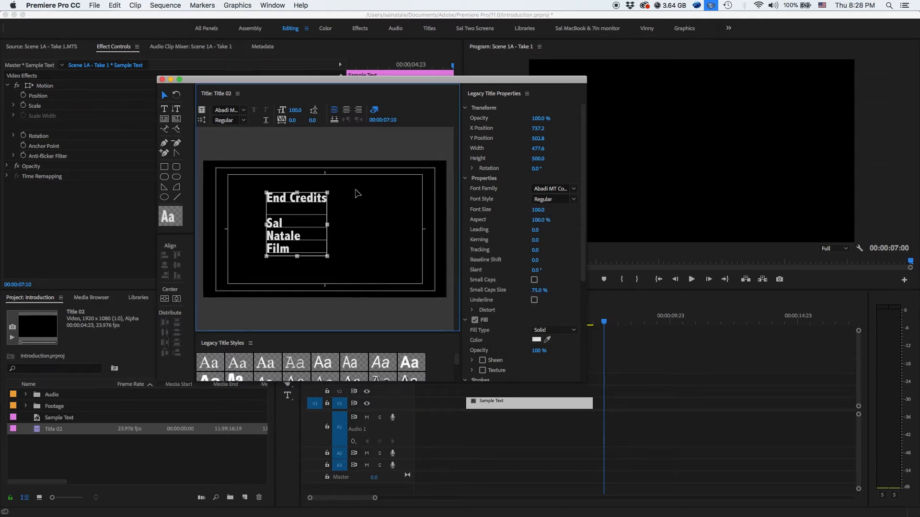
- Close the title editor and place Title 02 on track V1 at the playhead, after the Sample Text clip
click(162, 80)
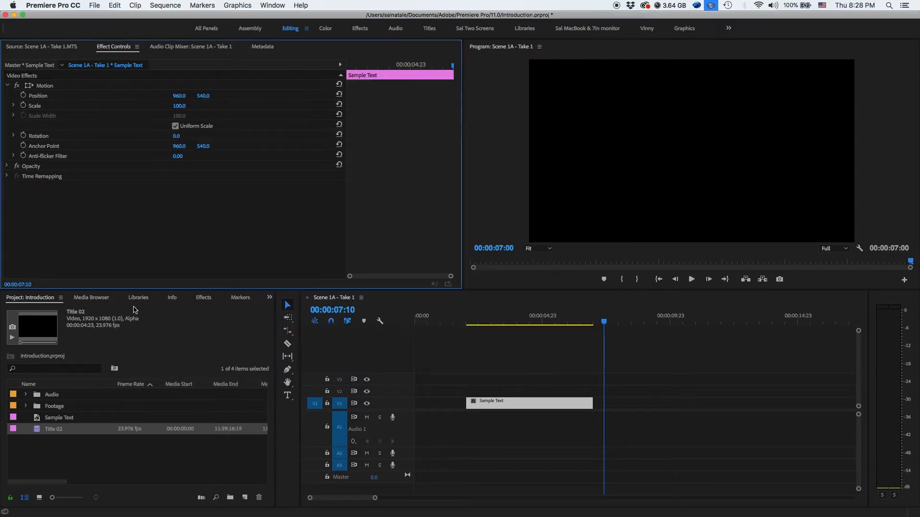
drag(38, 430, 606, 407)
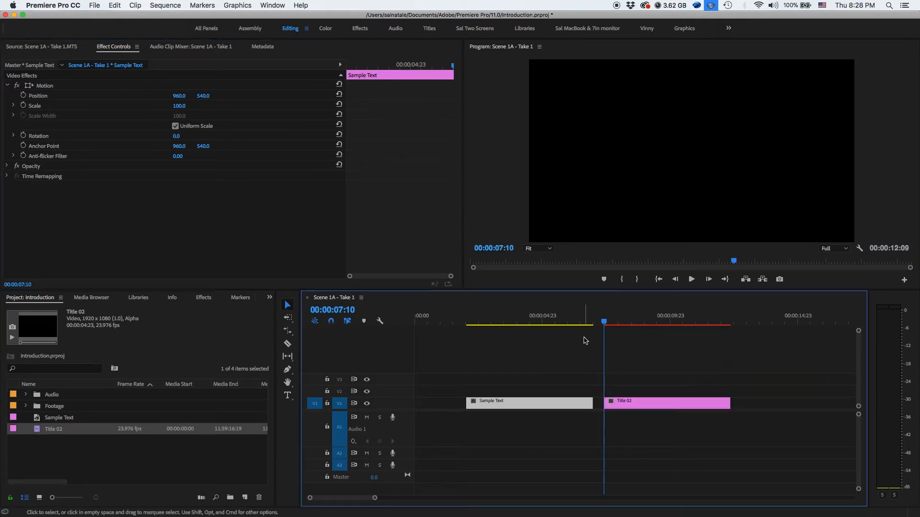